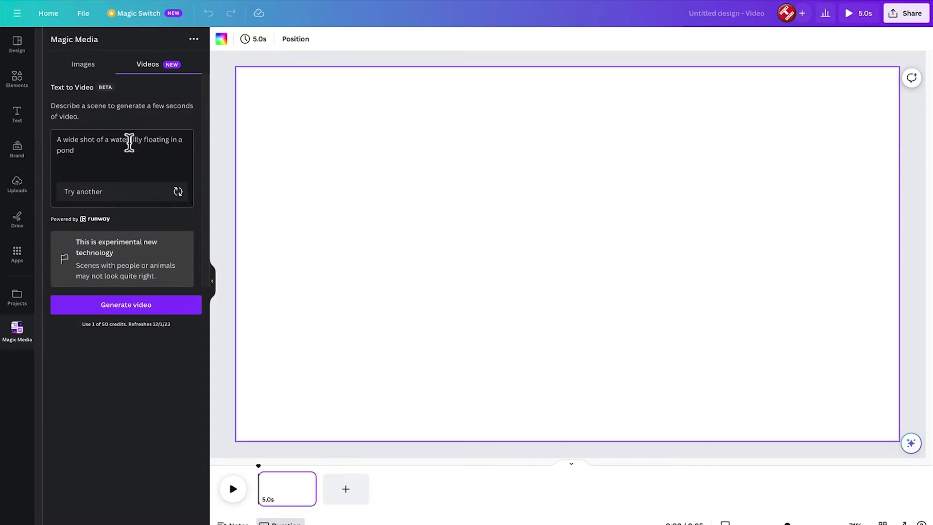
- Generate a clip from the water lily prompt, then return to Canva's home page
left_click(172, 307)
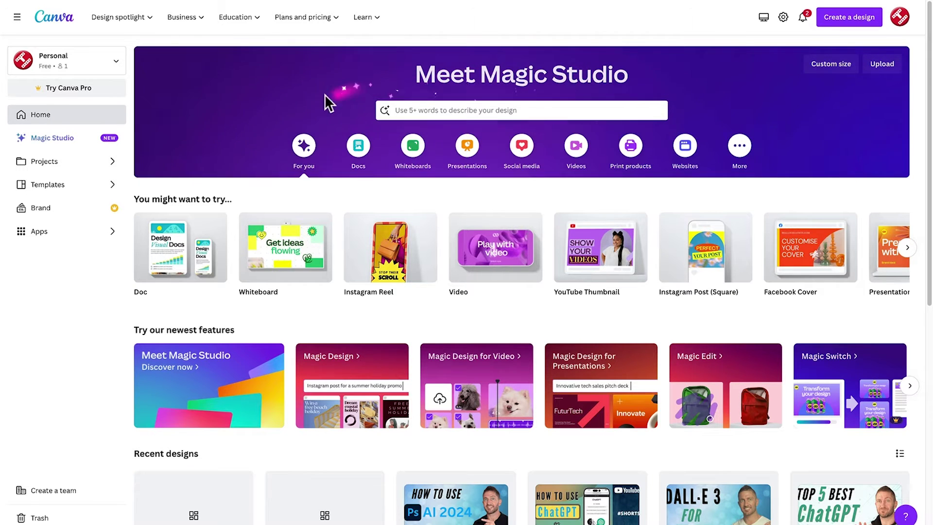
- Create a new blank video design from the Magic Media app in Apps
left_click(57, 239)
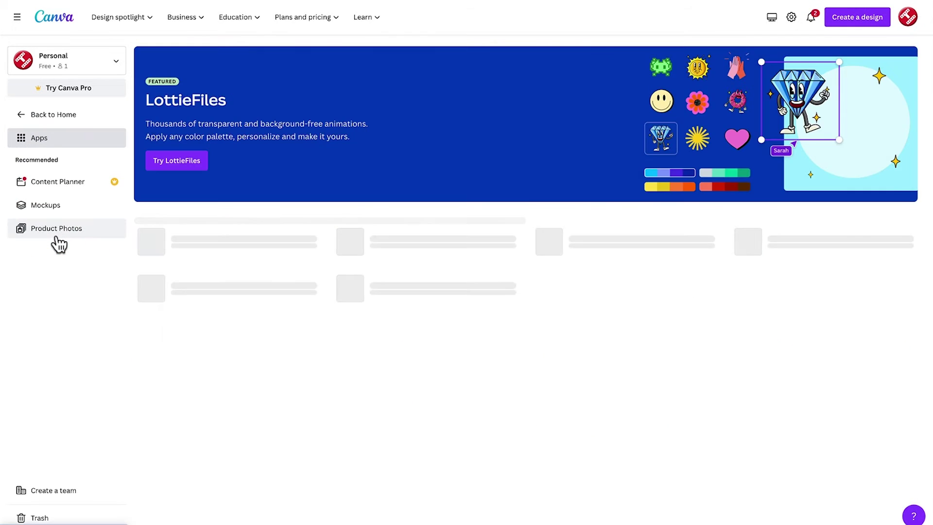
left_click(583, 323)
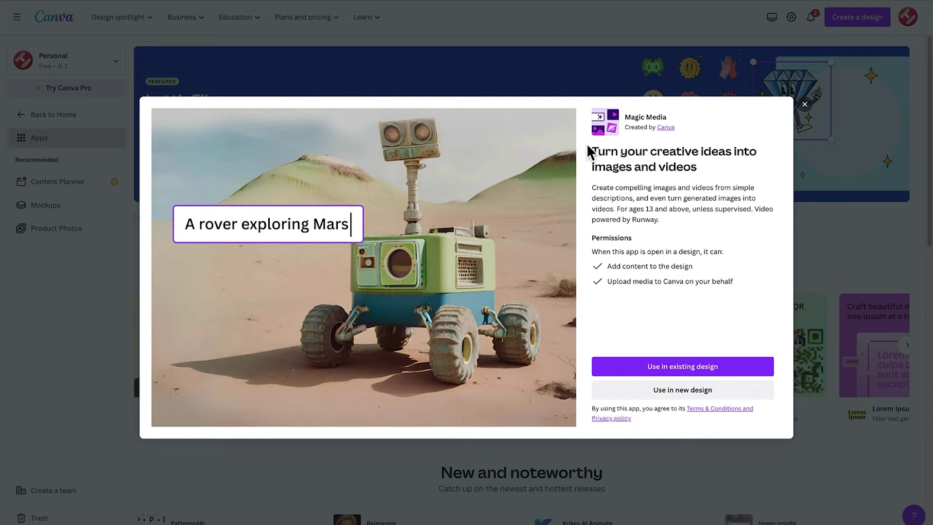
left_click(738, 158)
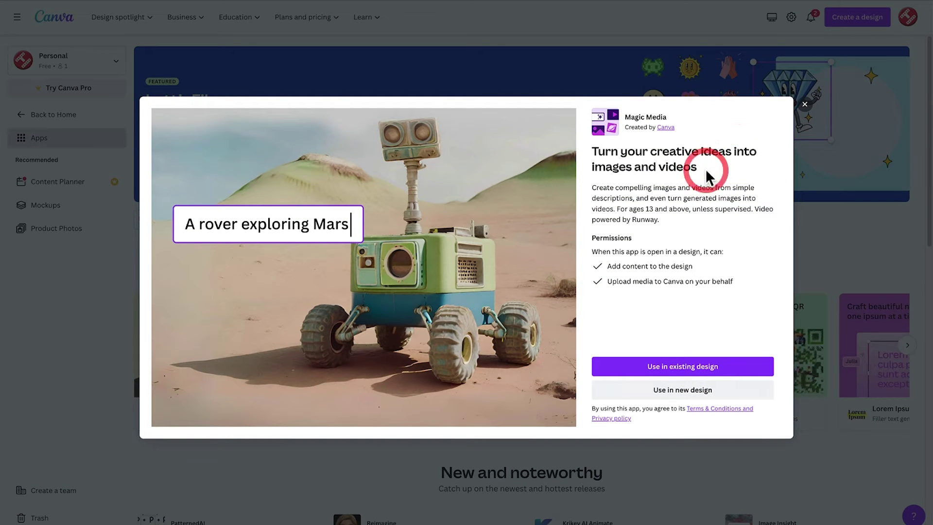
left_click(664, 394)
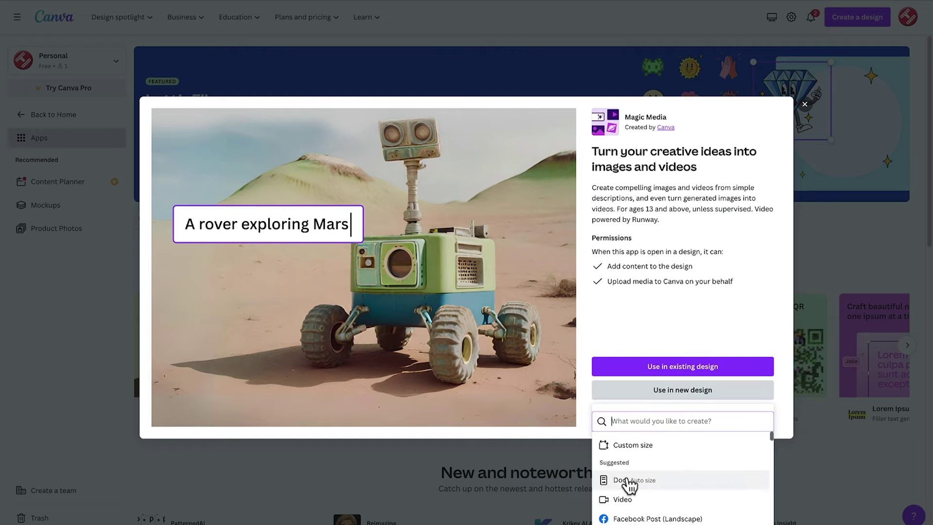
left_click(622, 499)
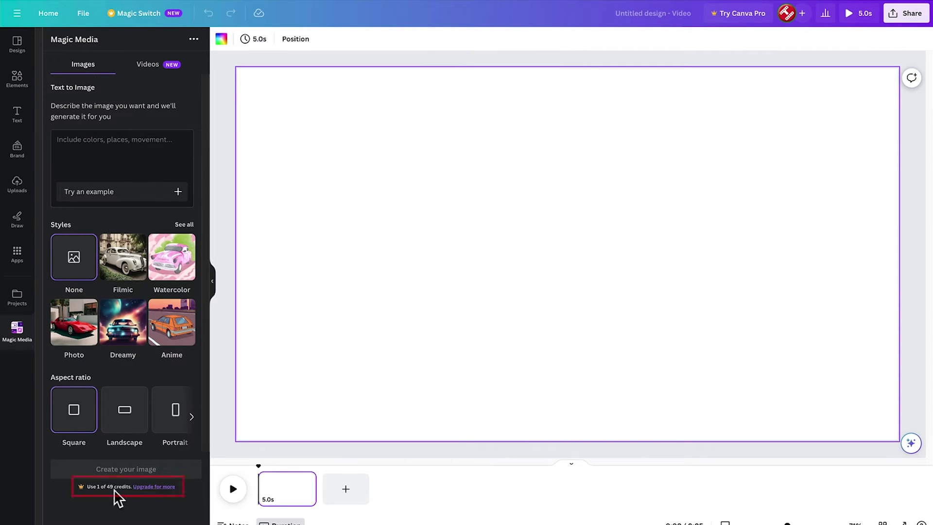
left_click(141, 71)
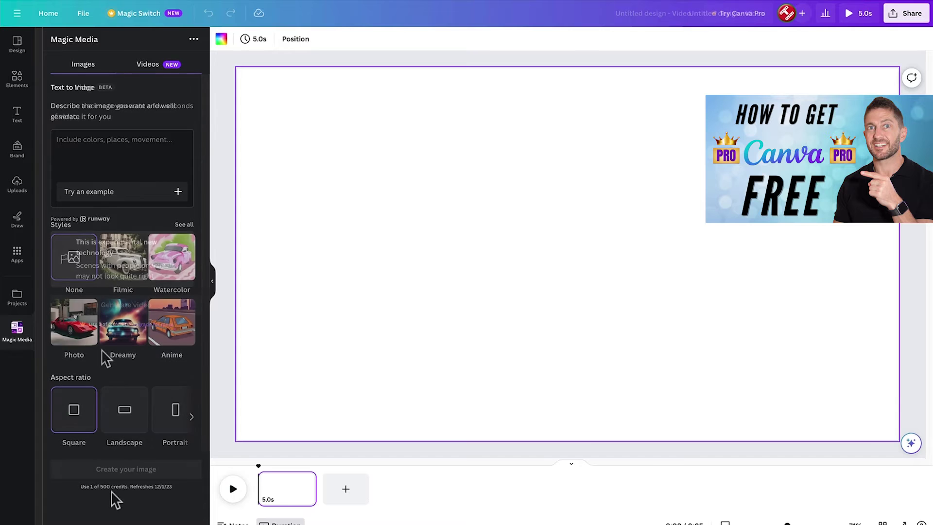
left_click(146, 68)
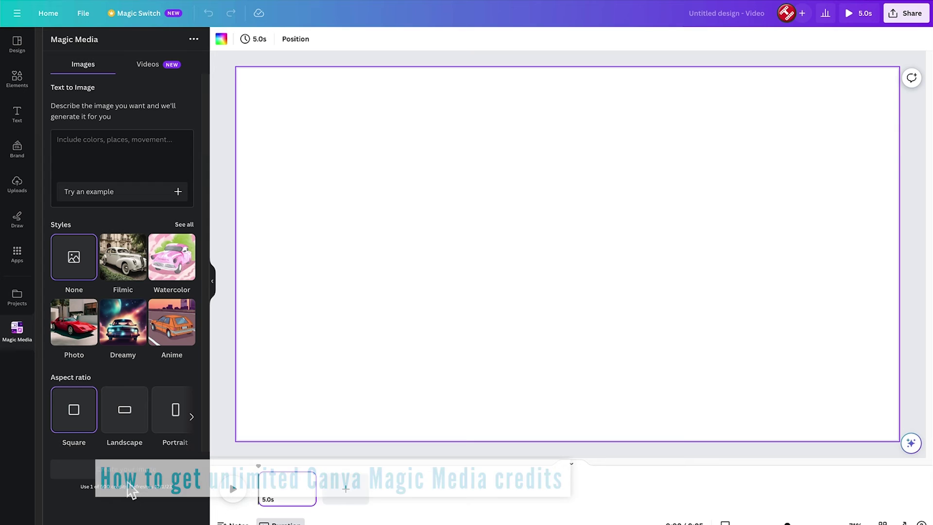
- Switch Magic Media to Videos and cycle example prompts until the water lily pond one appears
left_click(148, 71)
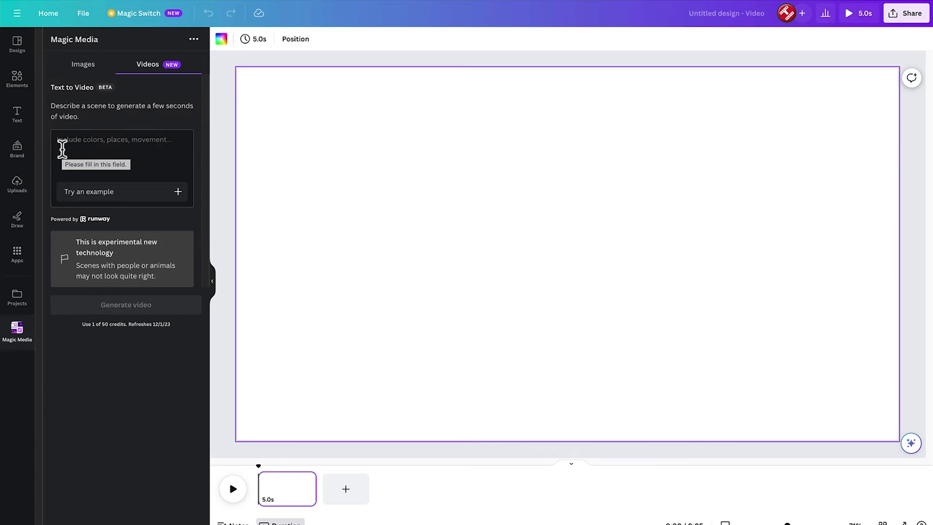
left_click(179, 192)
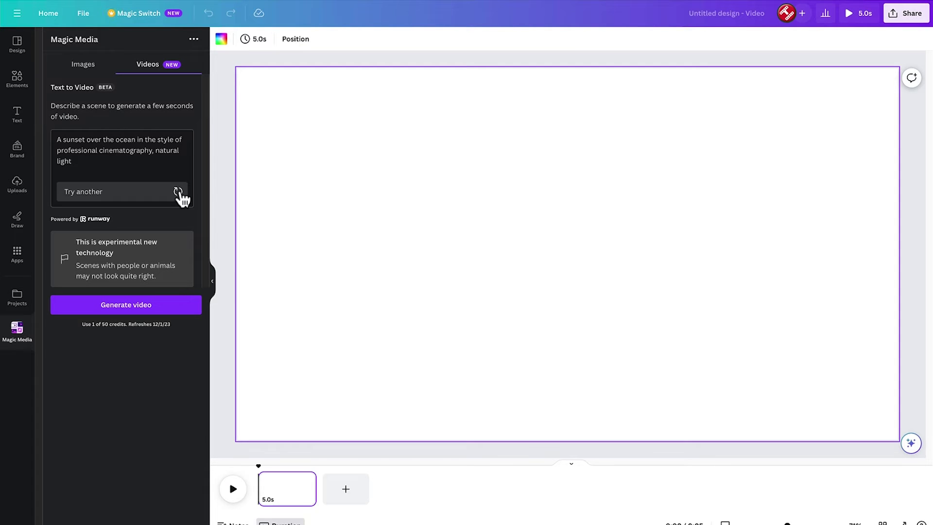
left_click(179, 192)
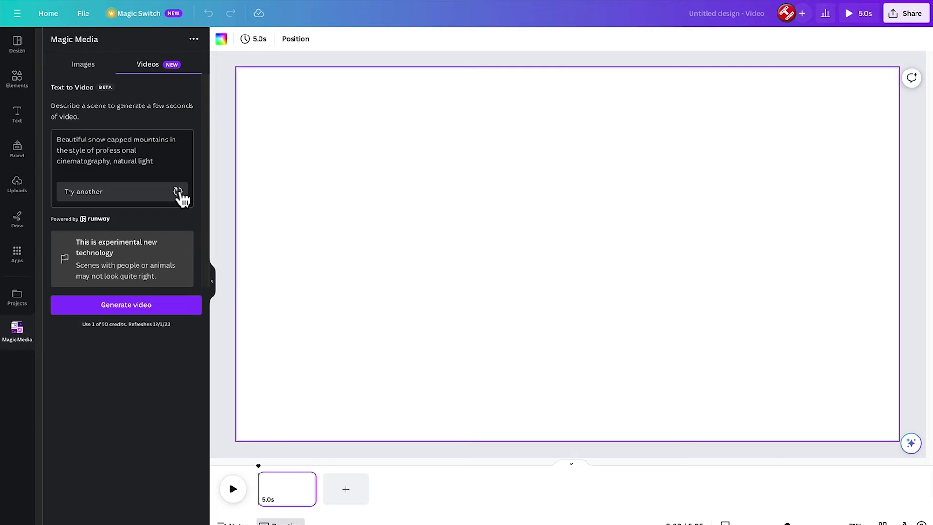
left_click(179, 192)
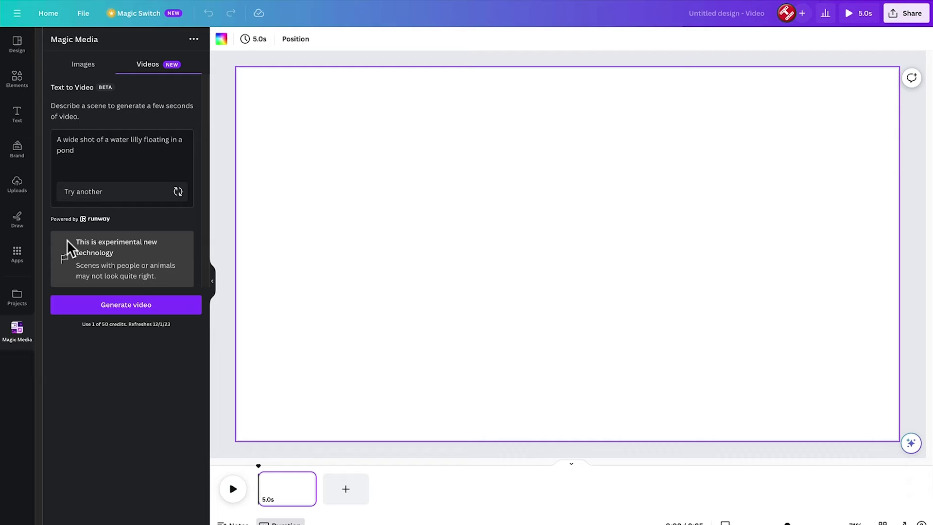
- Generate the water lily clip, drag it to fill page 1, and play it back
left_click(157, 309)
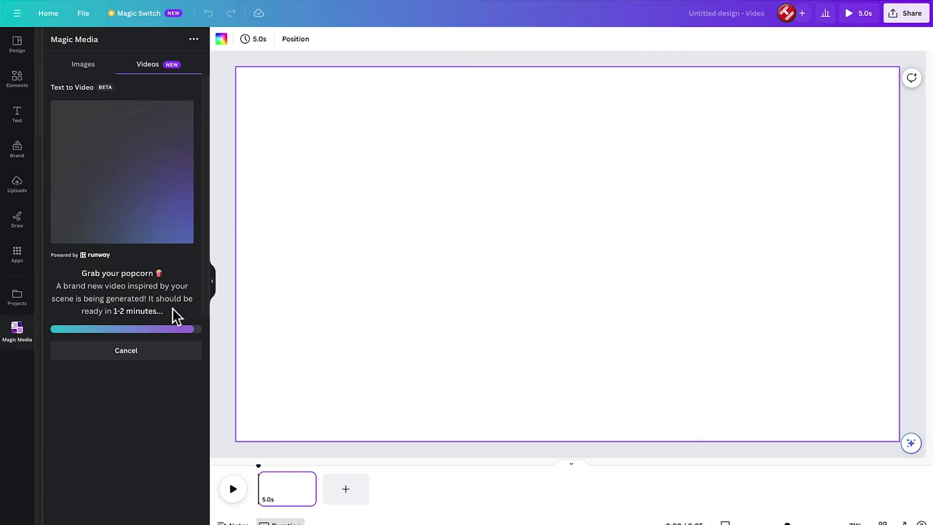
left_click_drag(119, 188, 404, 224)
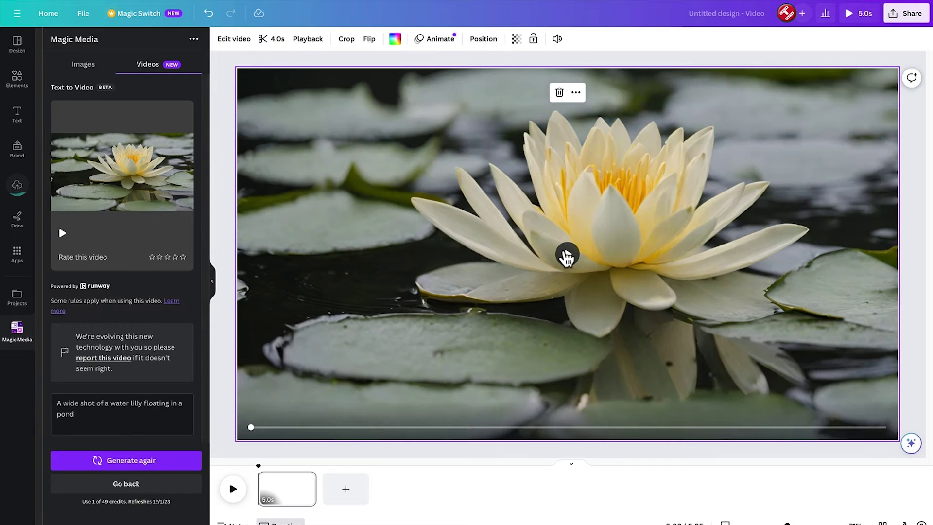
left_click(567, 255)
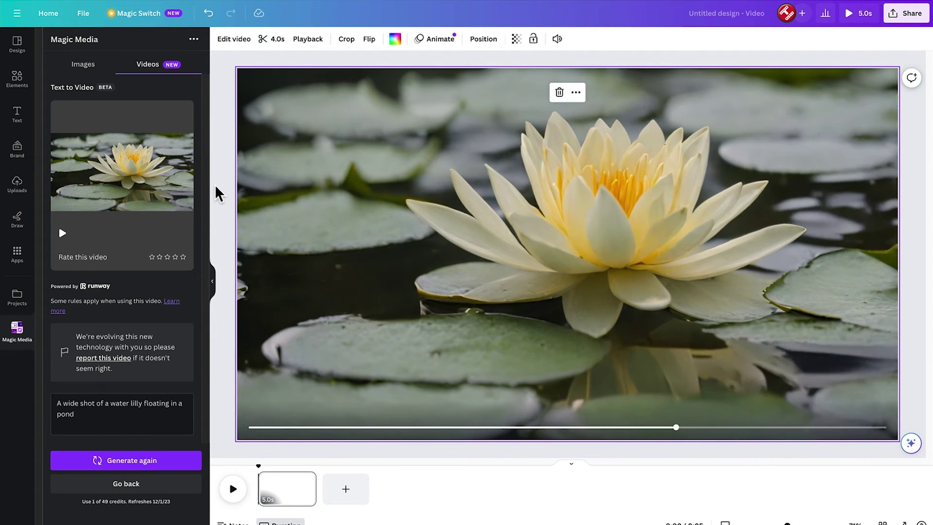
left_click(231, 432)
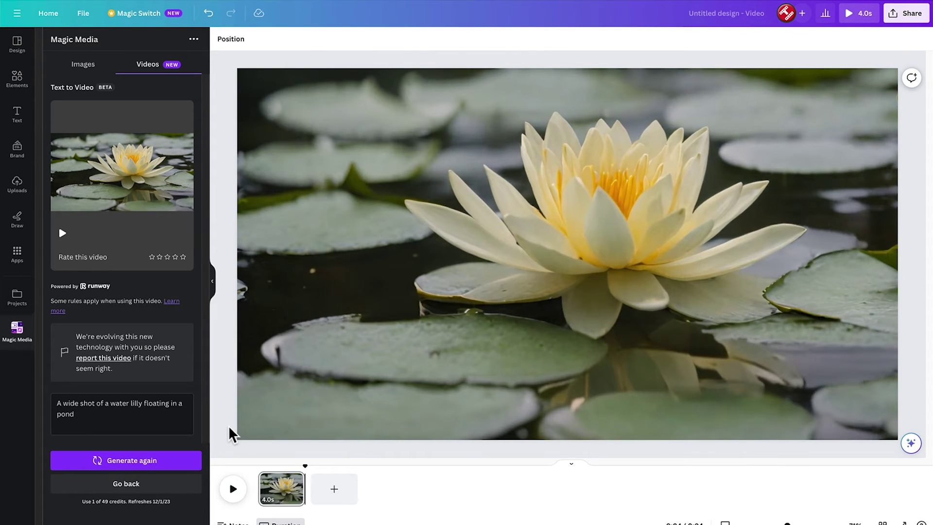
left_click(233, 489)
- Load the volcano smoke example prompt and generate its clip
left_click(151, 482)
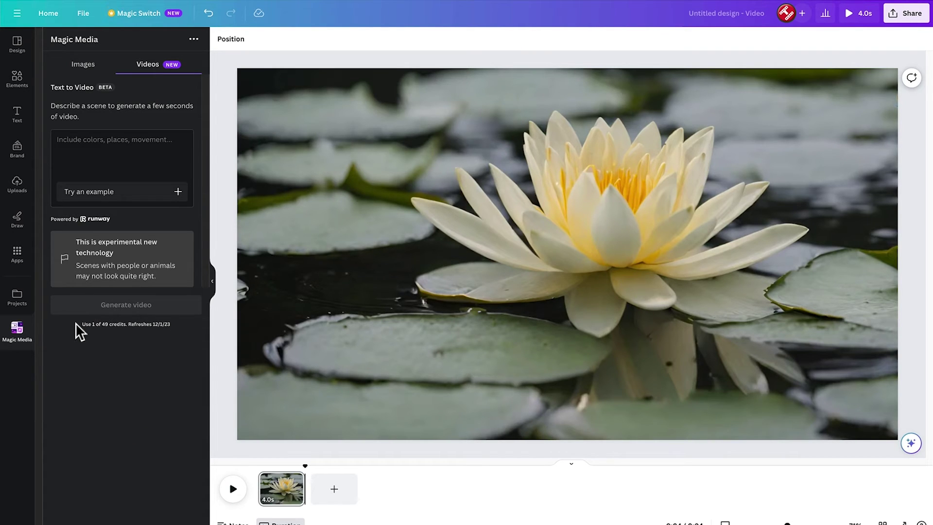
left_click(175, 193)
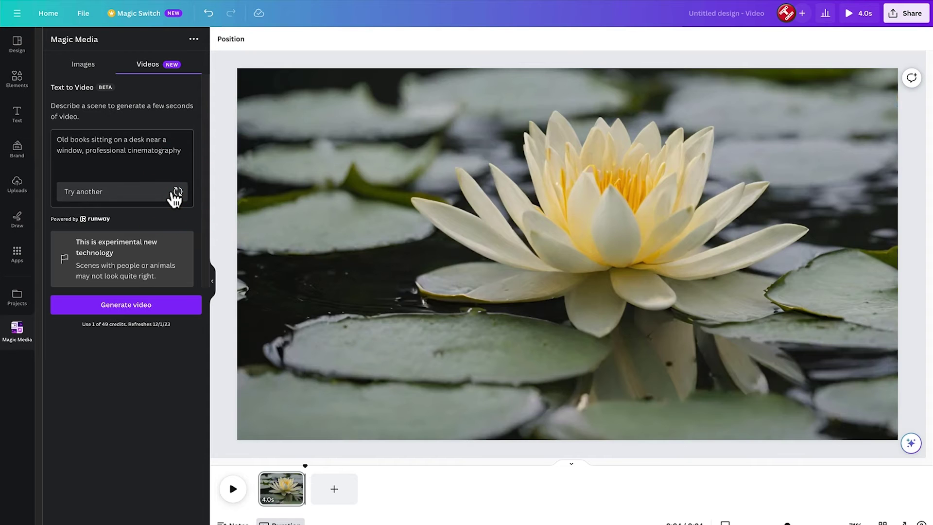
left_click(176, 195)
left_click(176, 195)
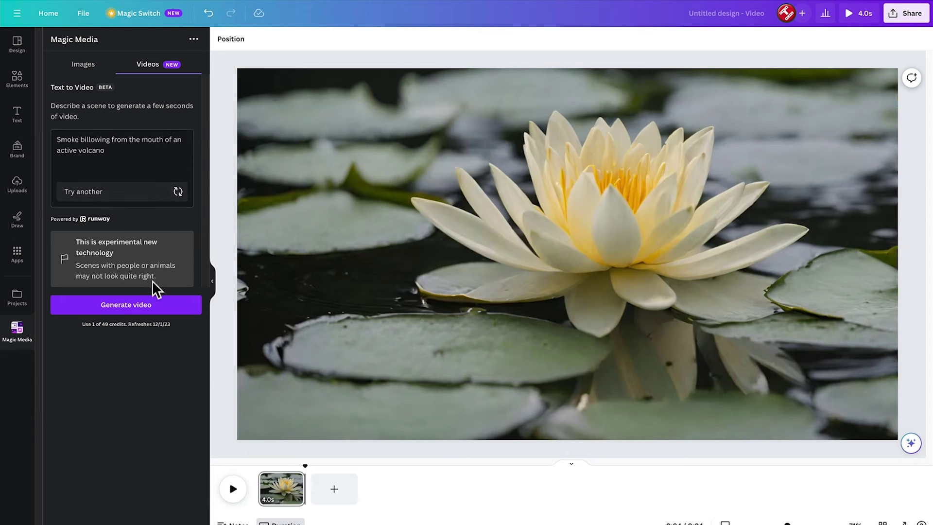
left_click(165, 306)
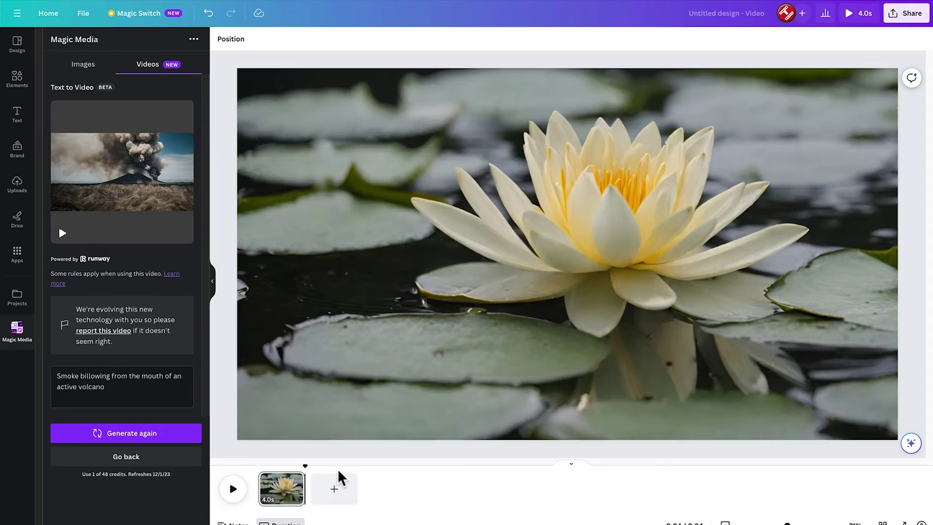
- Add a second page, place the volcano clip on it, and play it back
left_click(336, 481)
left_click_drag(152, 208, 465, 440)
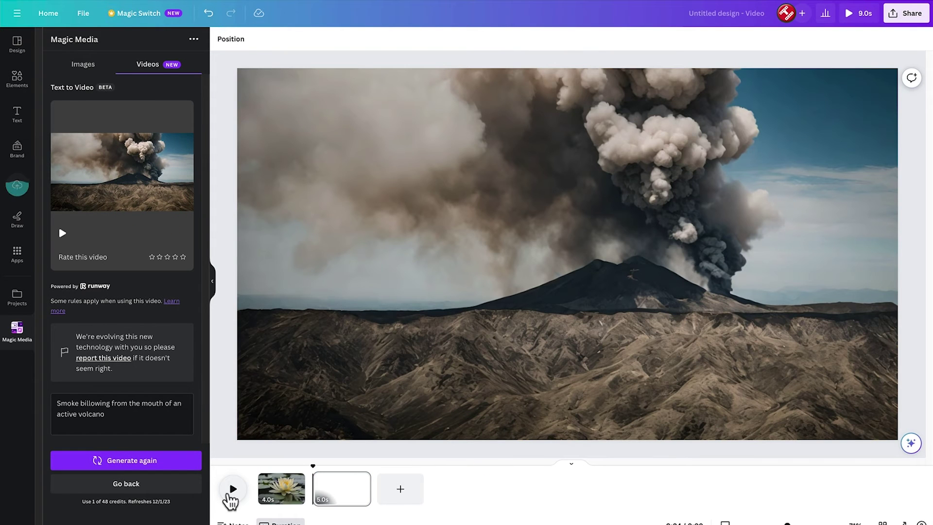
left_click(231, 493)
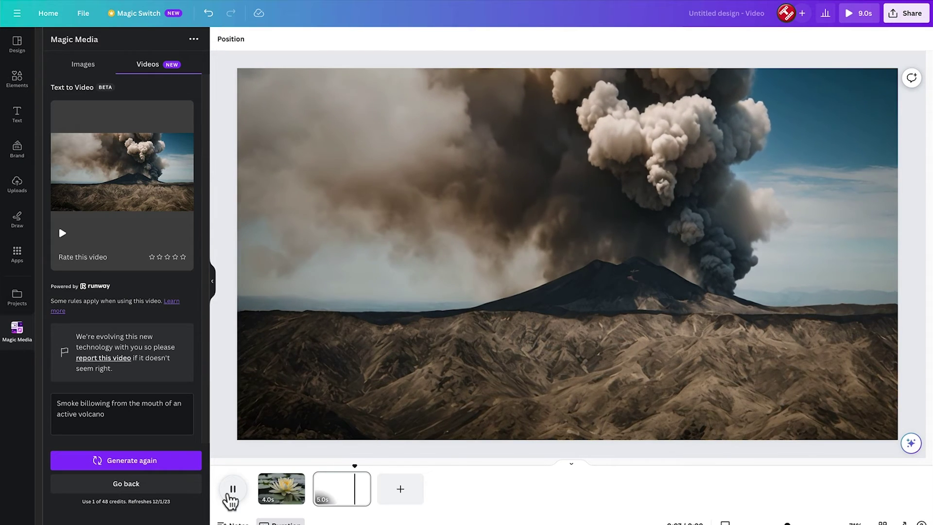
left_click(232, 489)
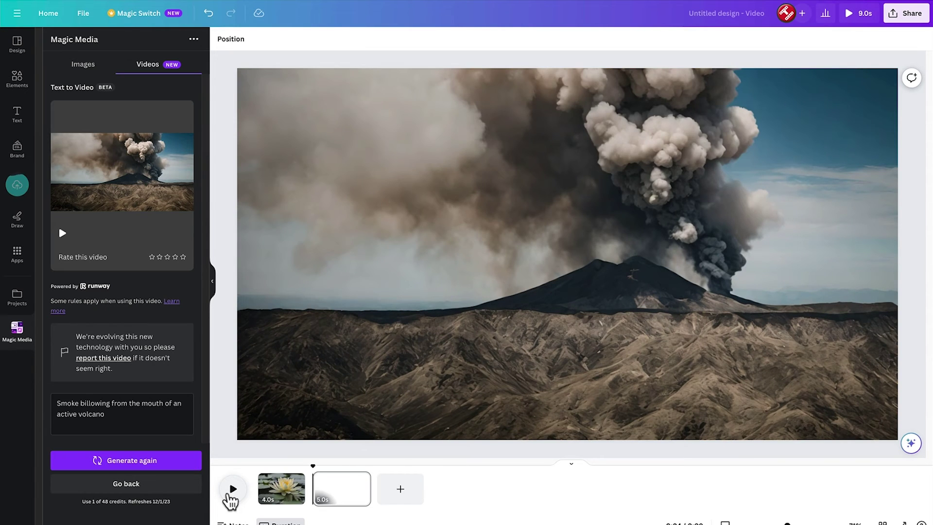
left_click(230, 497)
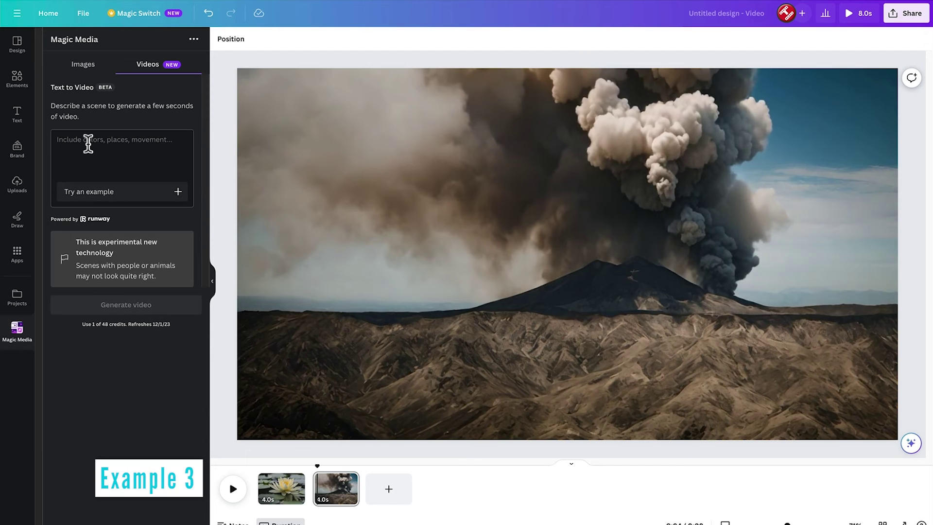
- Paste the coral reef prompt, generate the clip, add it as page 3, and preview it
type("Depict a colorful and vibrant coral reef with fish present, focusing on the movement of sea plants and the play of light through water")
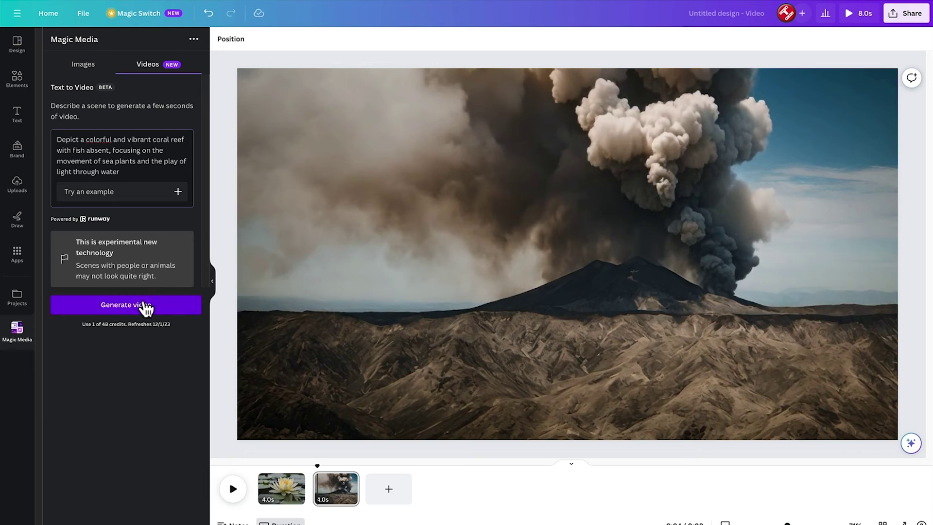
left_click(167, 306)
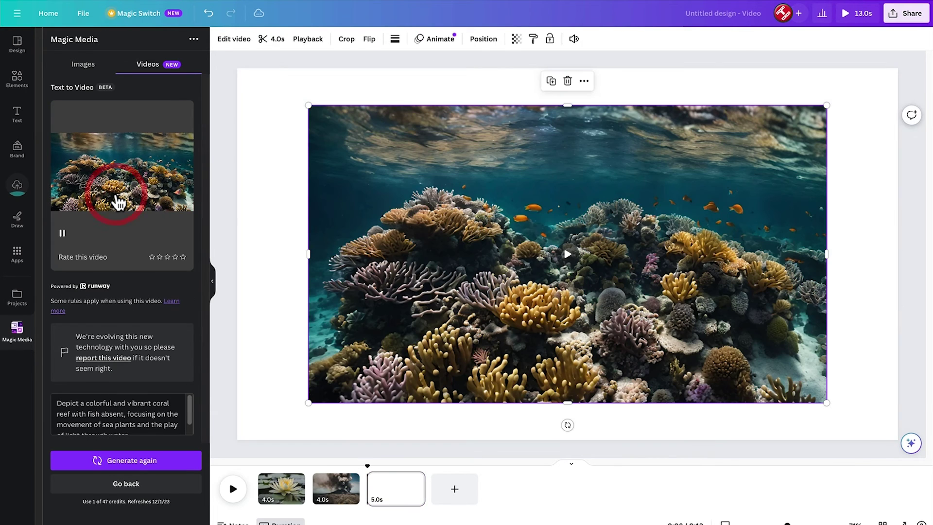
left_click(118, 202)
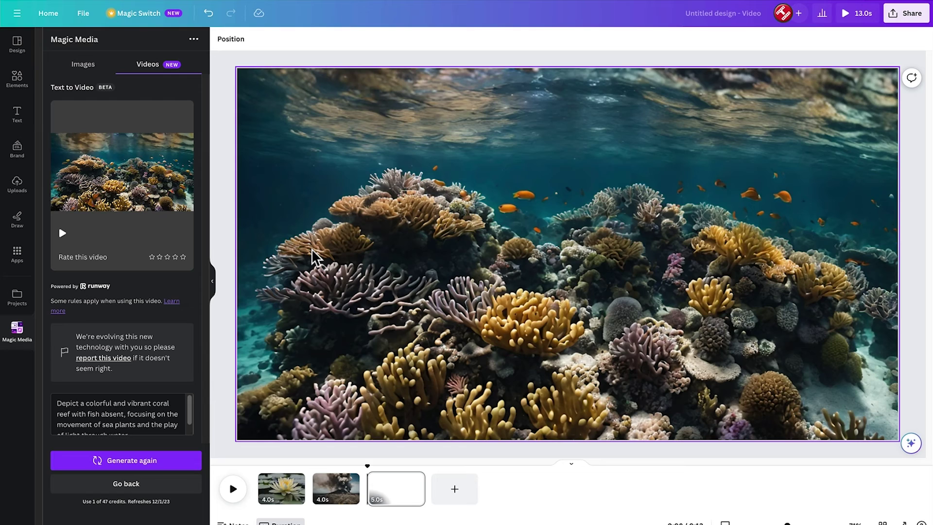
left_click(554, 250)
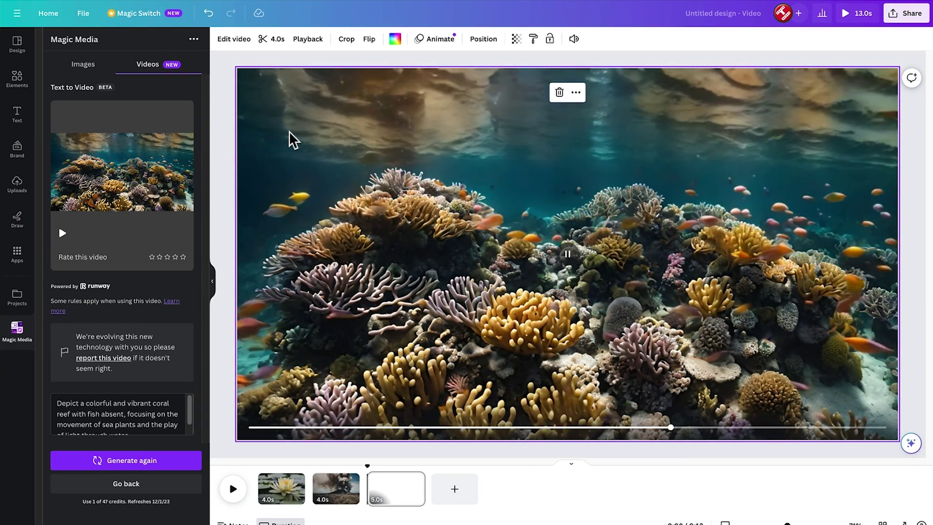
left_click(566, 253)
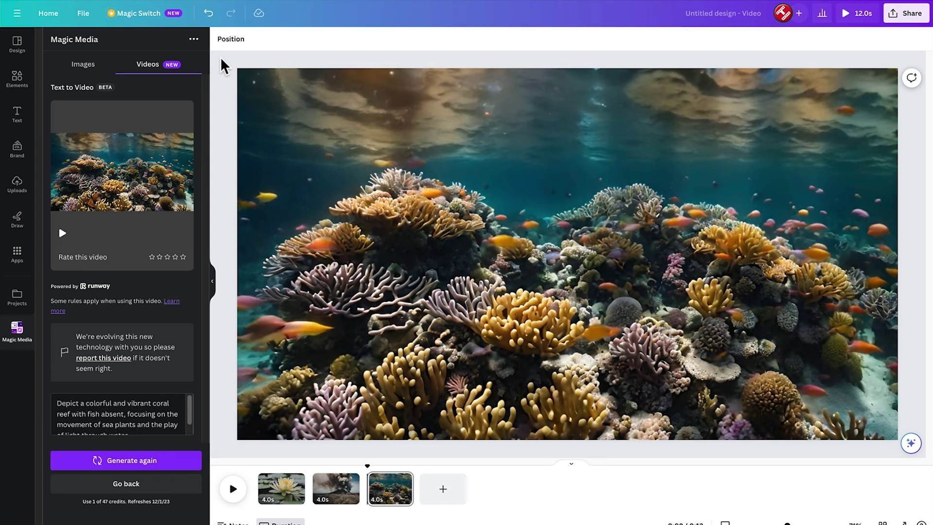
- Download pages 1–3 as a 1080p MP4 video, then open the AI Product Terms
left_click(284, 484)
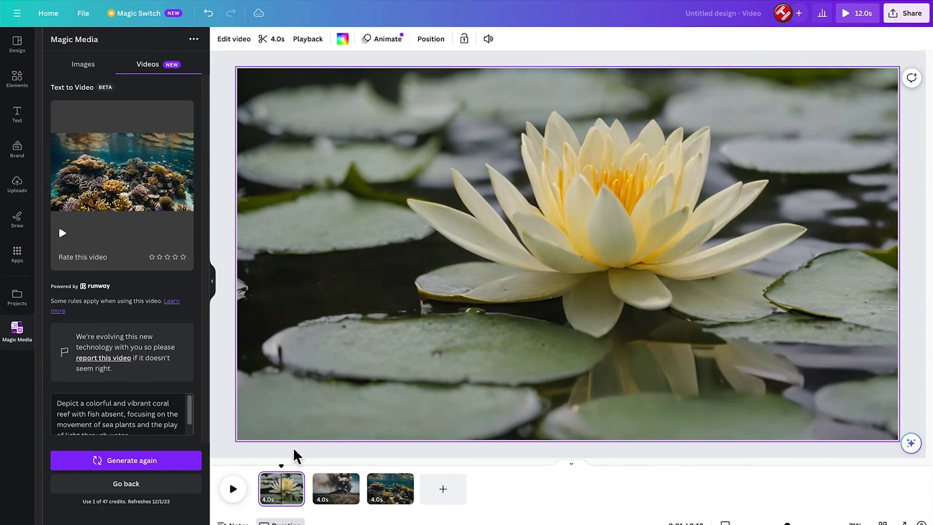
left_click(897, 14)
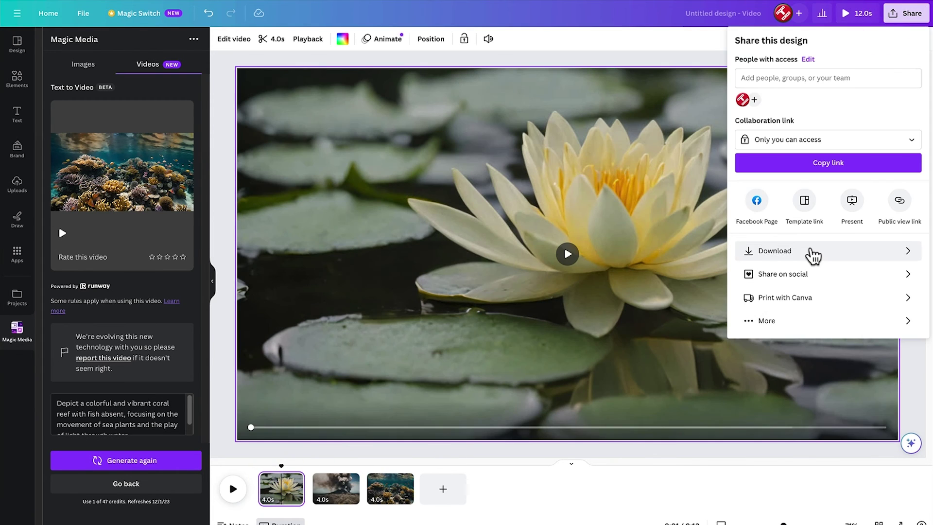
left_click(813, 252)
left_click(873, 165)
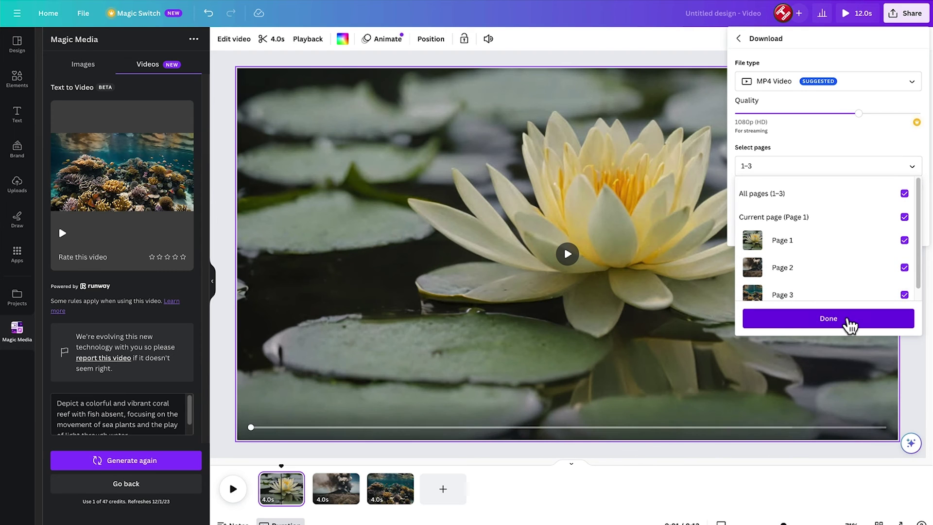
left_click(849, 325)
left_click(855, 232)
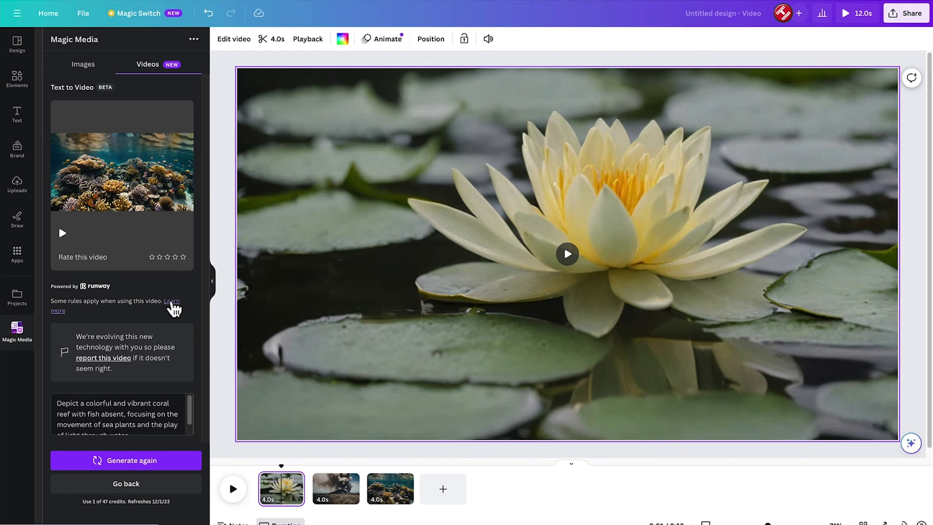
left_click(171, 304)
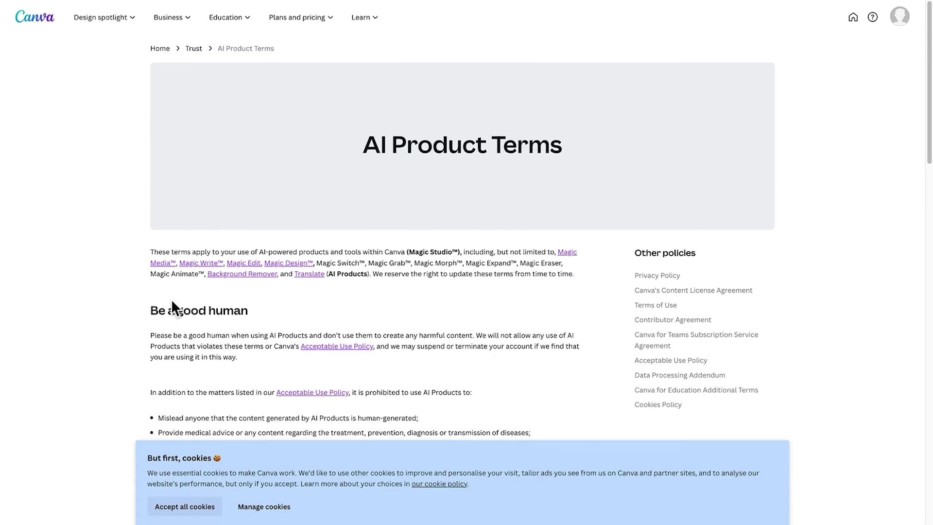
- Select the bullet list of prohibited AI uses on the AI Product Terms page
left_click_drag(158, 275, 312, 403)
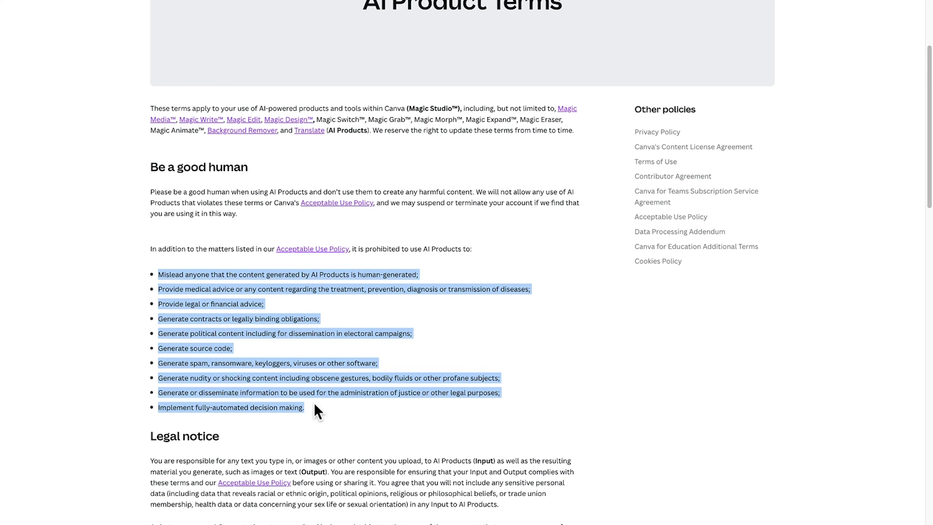